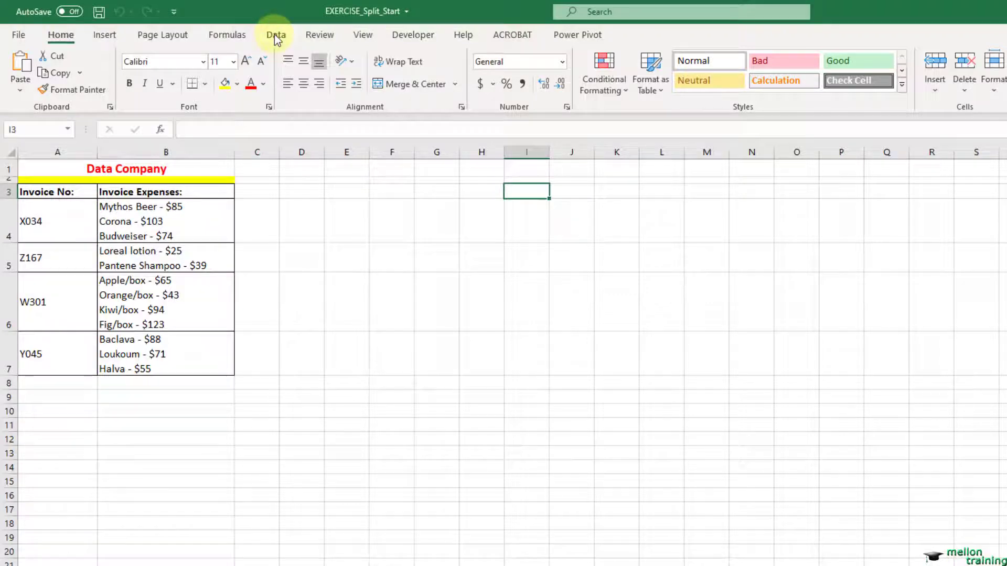
- Turn A3:B7 into Table1 with headers and load it into Power Query Editor
{"action": "left_click", "coordinate": [274, 34]}
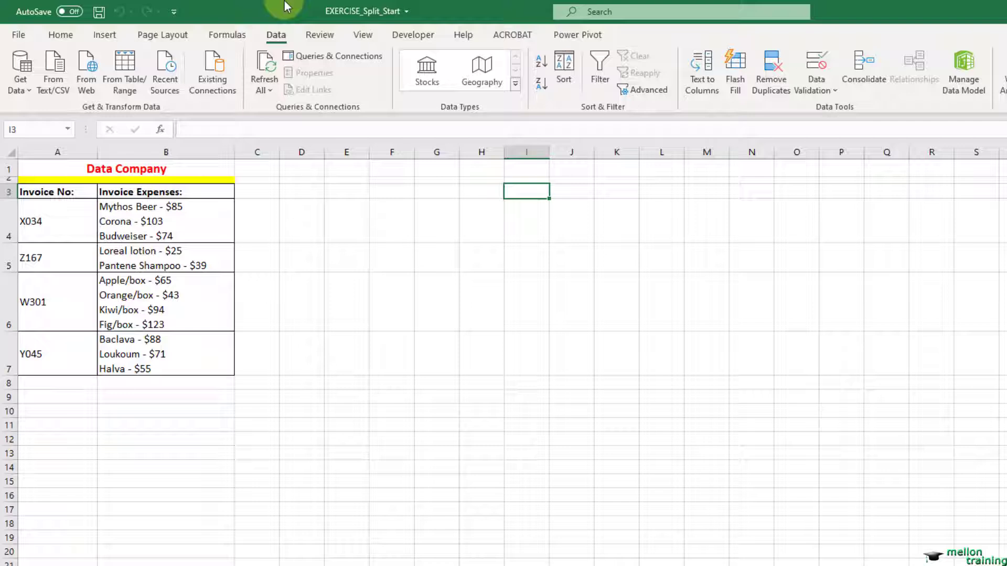
{"action": "left_click", "coordinate": [114, 77]}
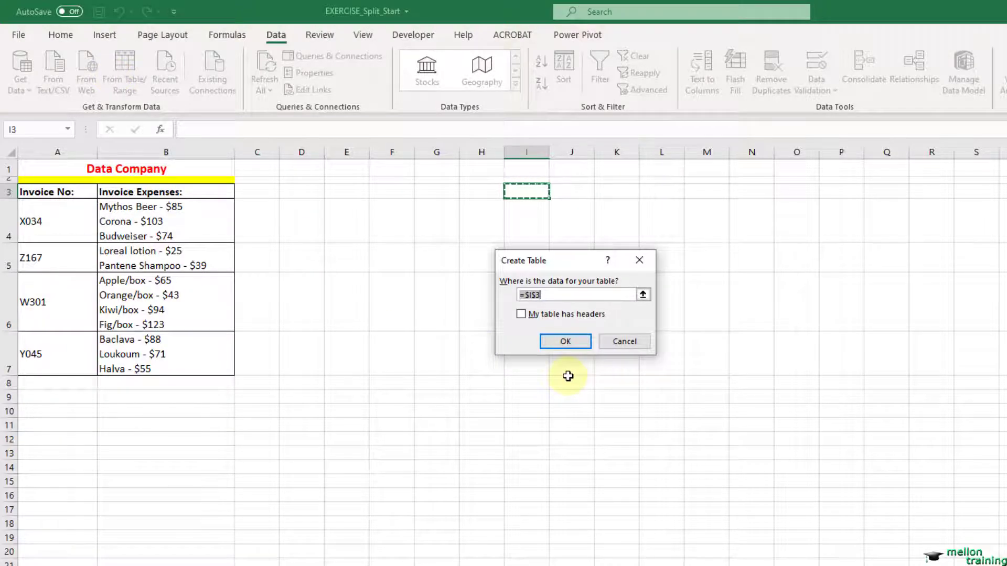
{"action": "left_click", "coordinate": [522, 315]}
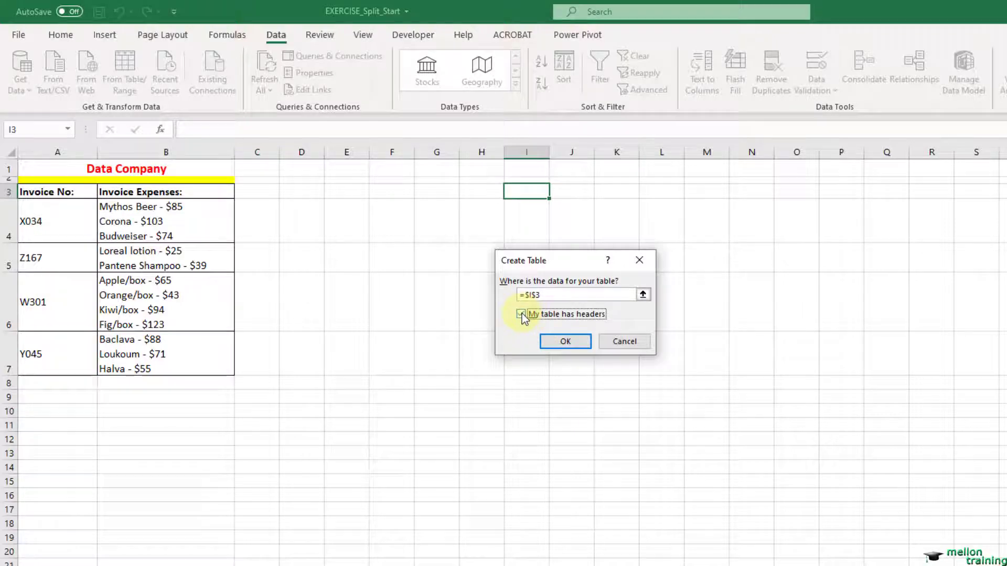
{"action": "left_click", "coordinate": [644, 295]}
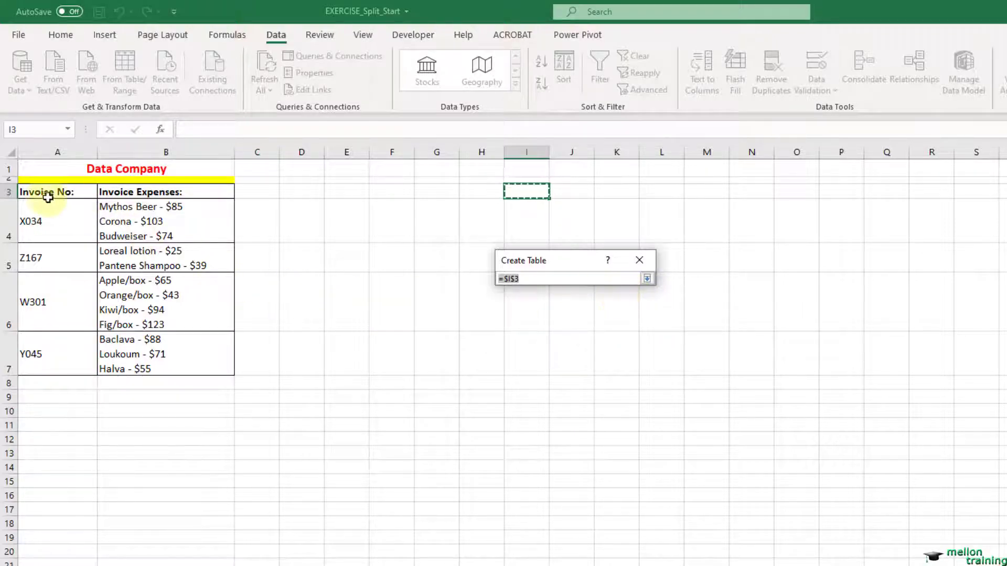
{"action": "left_click_drag", "start_coordinate": [20, 192], "coordinate": [192, 357]}
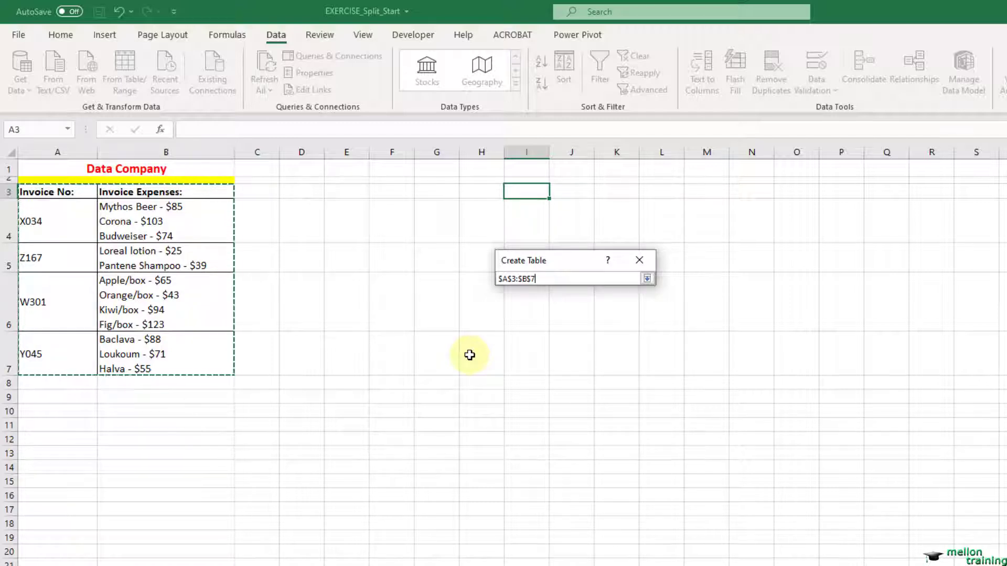
{"action": "left_click", "coordinate": [647, 279]}
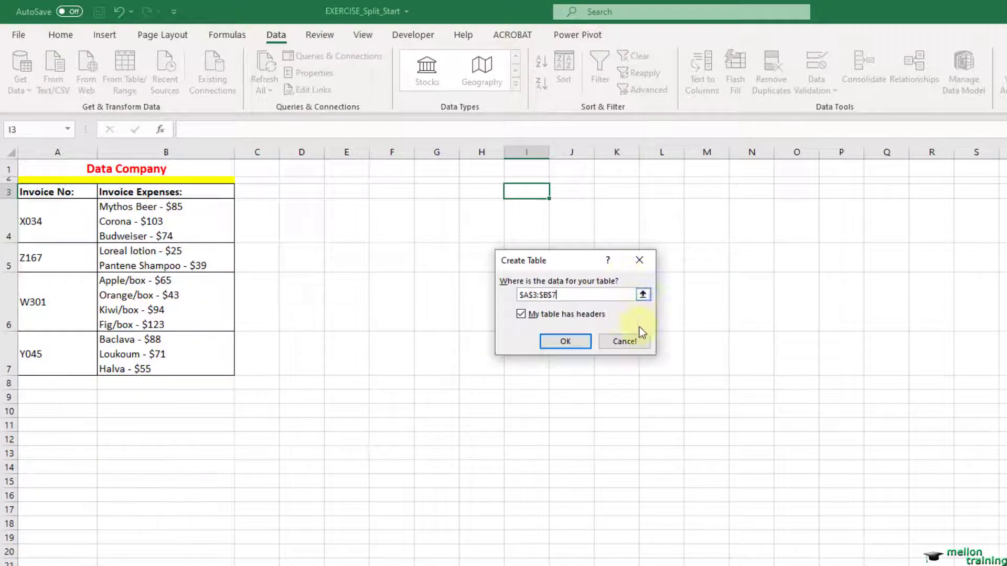
{"action": "left_click", "coordinate": [562, 341]}
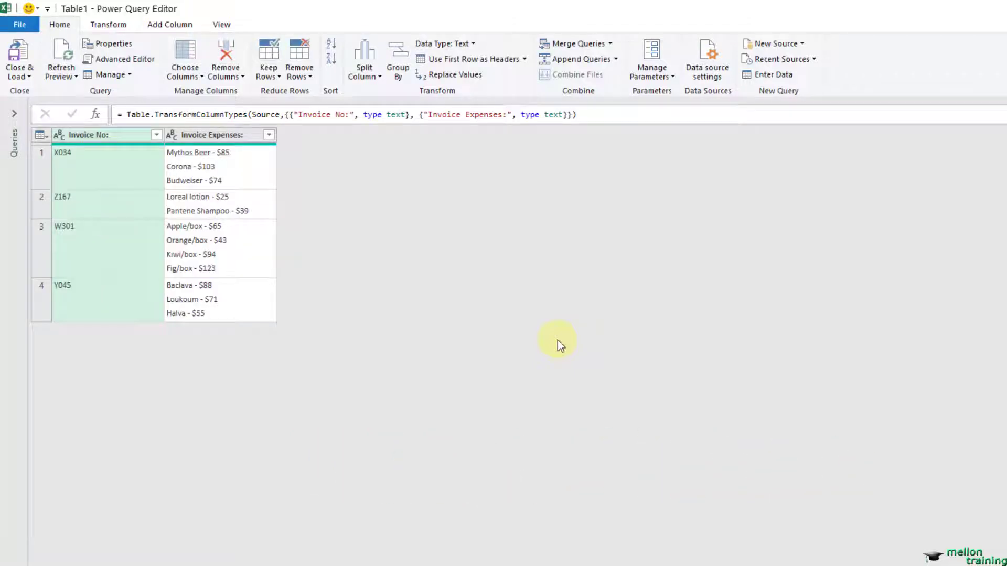
- Select the Invoice Expenses column and show its Split Column options
{"action": "left_click", "coordinate": [237, 136]}
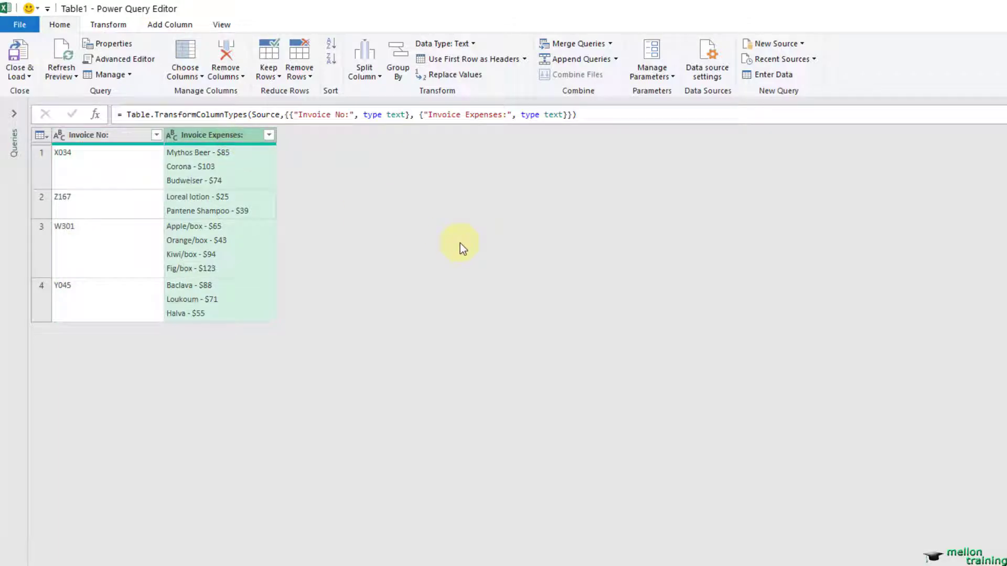
{"action": "left_click", "coordinate": [380, 79]}
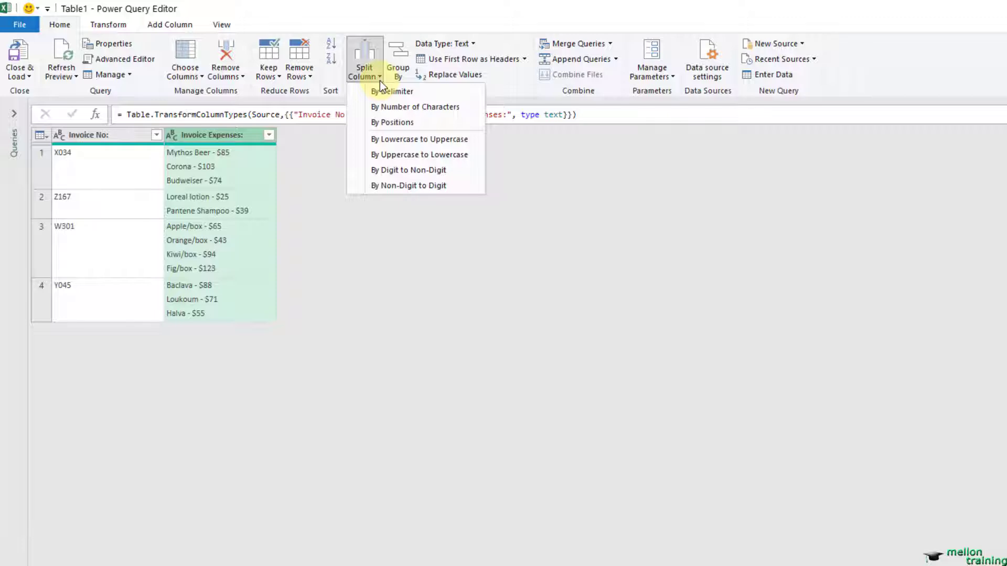
- Split Invoice Expenses into rows on a custom Line Feed #(lf) delimiter, quote character None
{"action": "left_click", "coordinate": [452, 95]}
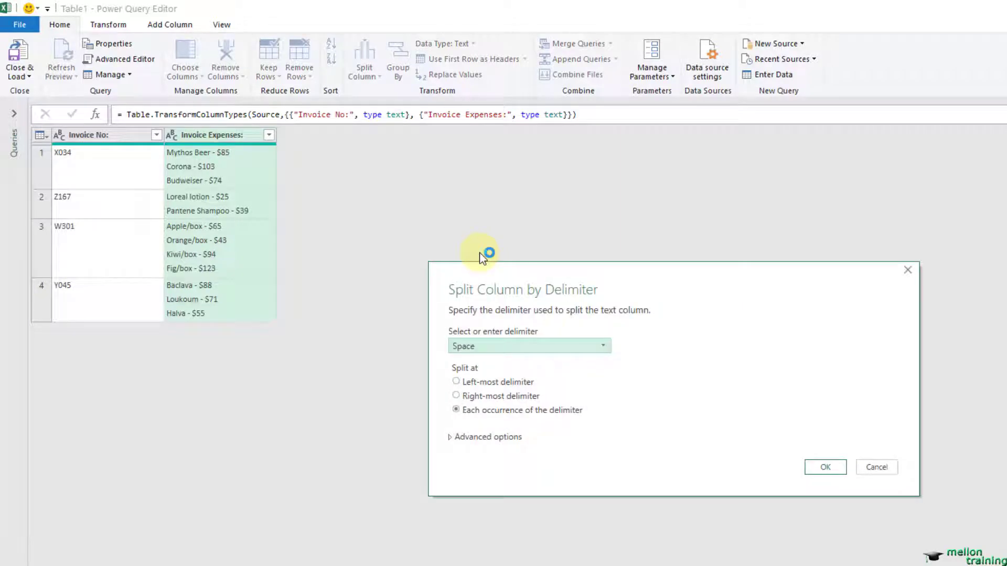
{"action": "left_click", "coordinate": [450, 437]}
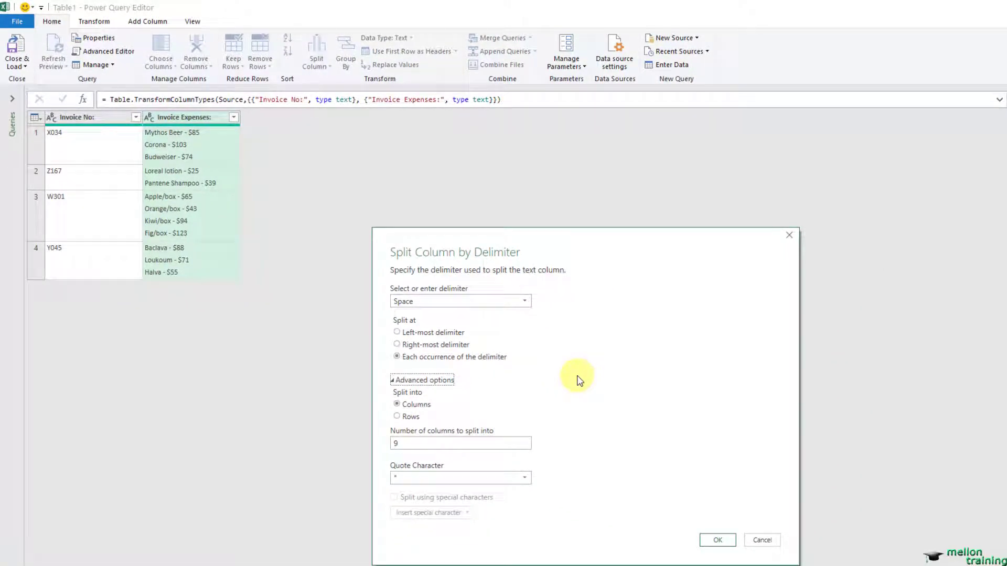
{"action": "left_click", "coordinate": [457, 301]}
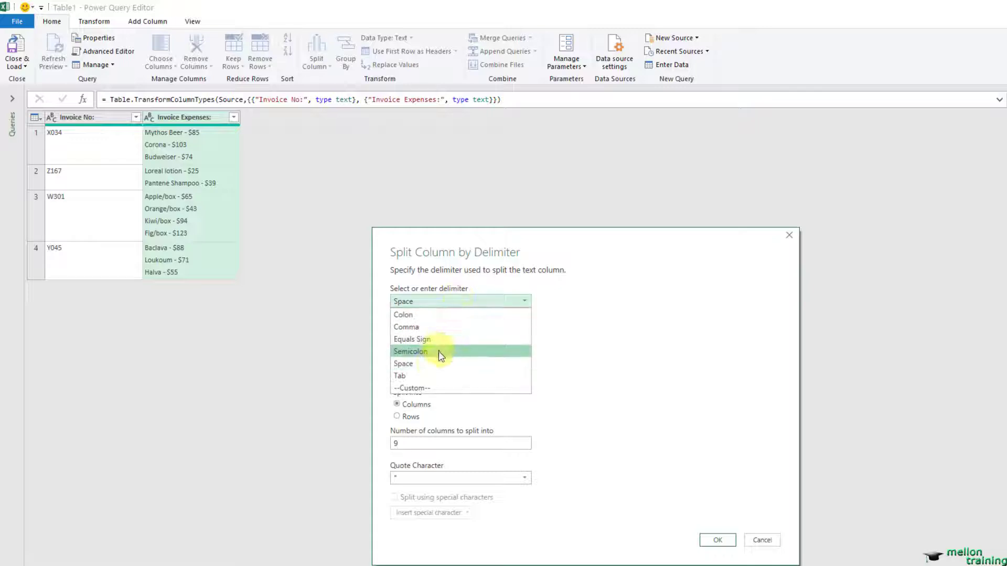
{"action": "left_click", "coordinate": [427, 389]}
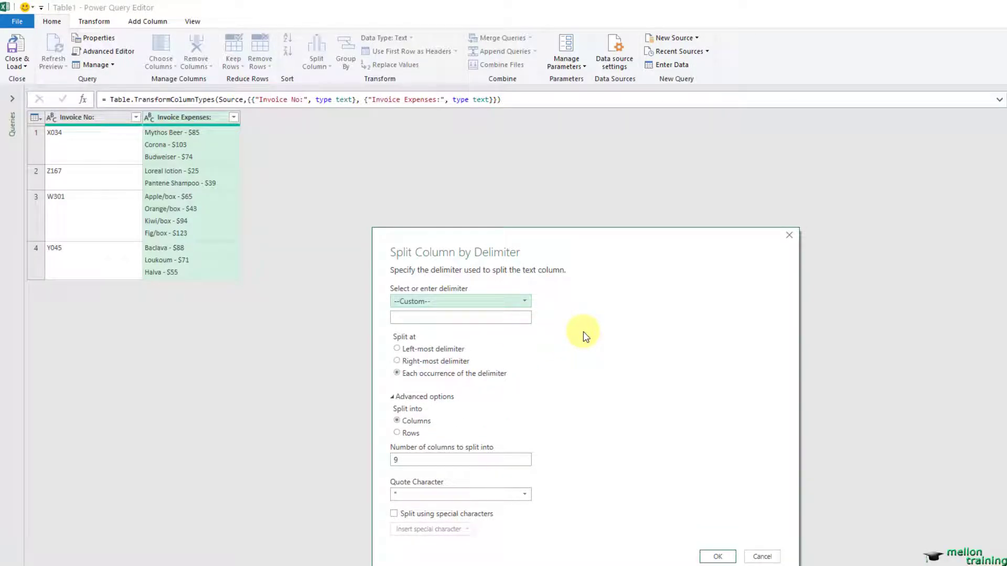
{"action": "left_click", "coordinate": [408, 434]}
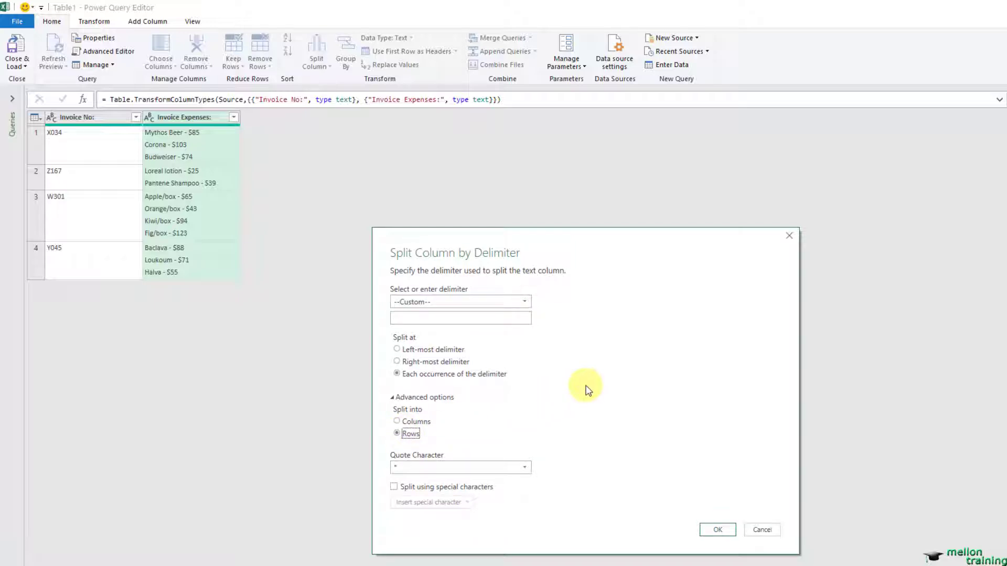
{"action": "left_click", "coordinate": [421, 469]}
{"action": "left_click", "coordinate": [412, 479]}
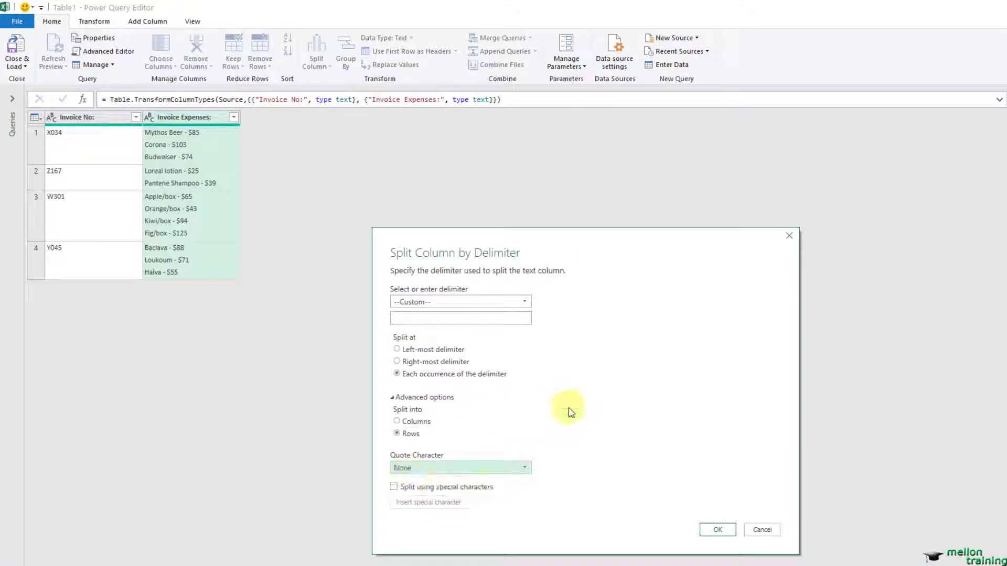
{"action": "left_click", "coordinate": [395, 488]}
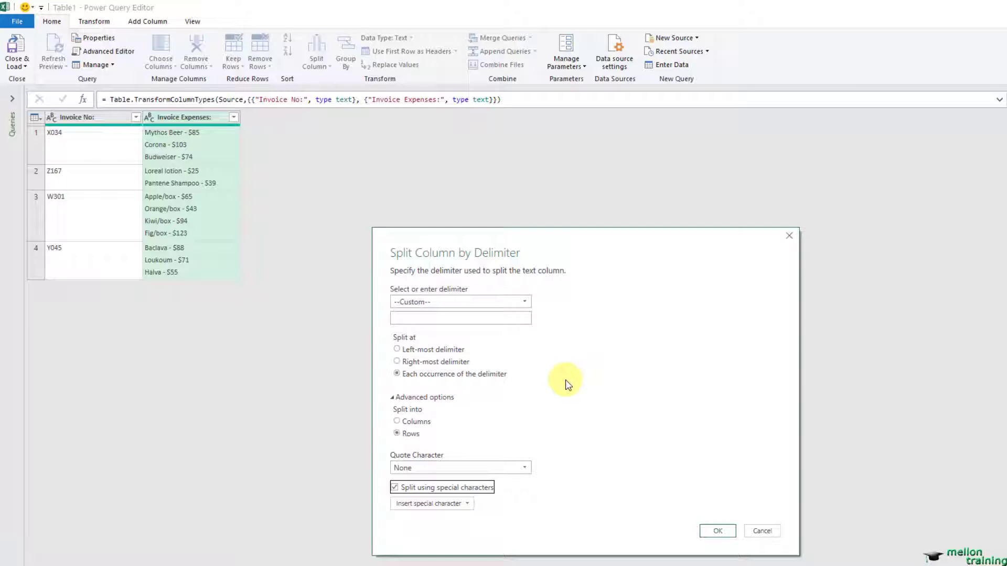
{"action": "left_click", "coordinate": [457, 503]}
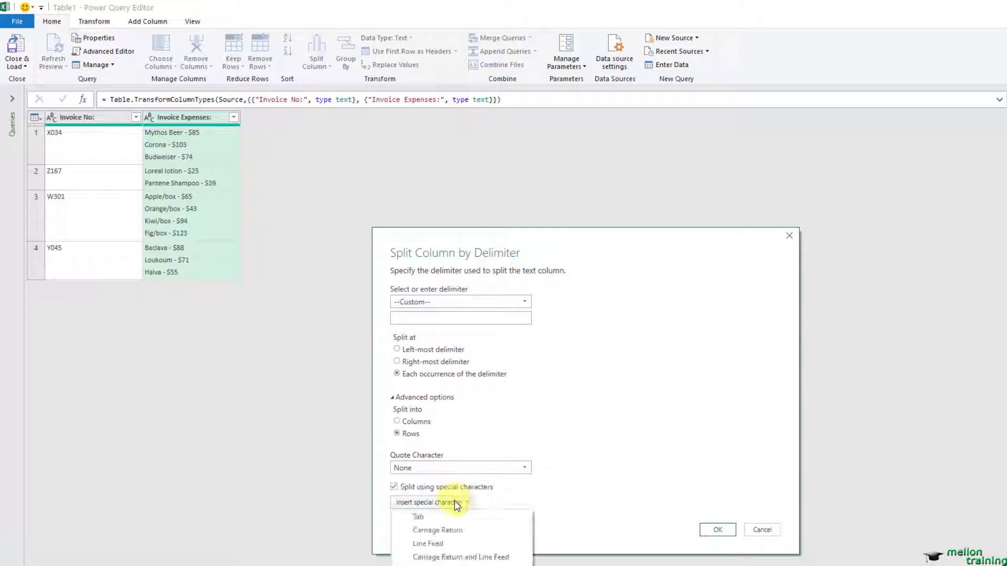
{"action": "left_click", "coordinate": [454, 540]}
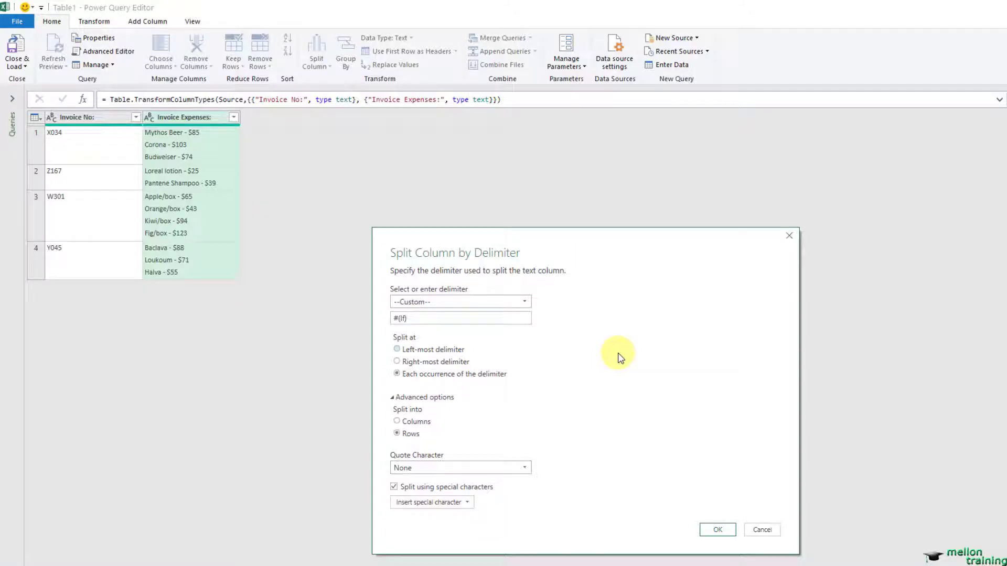
{"action": "left_click", "coordinate": [717, 530]}
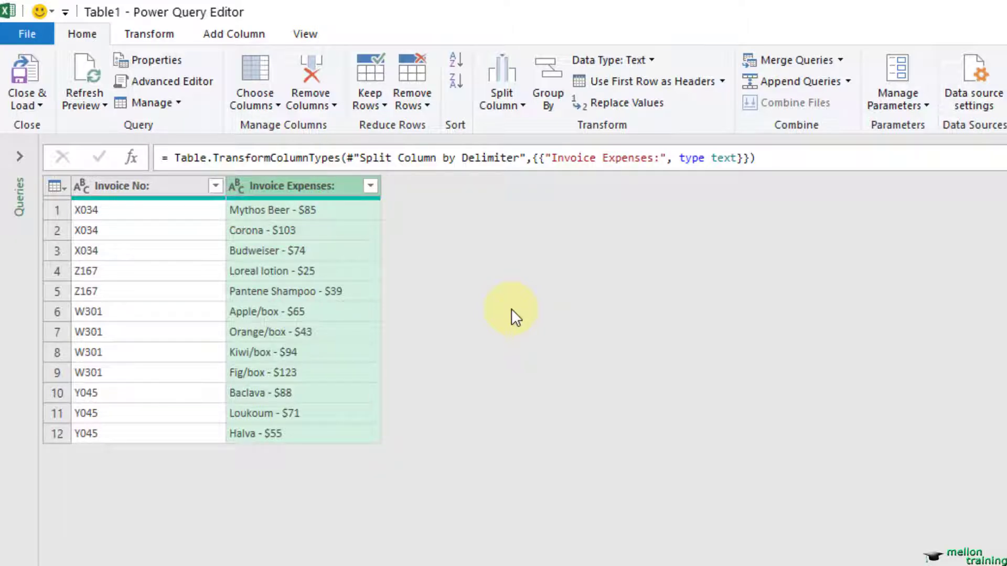
- Split each expense at every '-' into Invoice Expenses:.1 names and Invoice Expenses:.2 amounts
{"action": "left_click", "coordinate": [521, 104]}
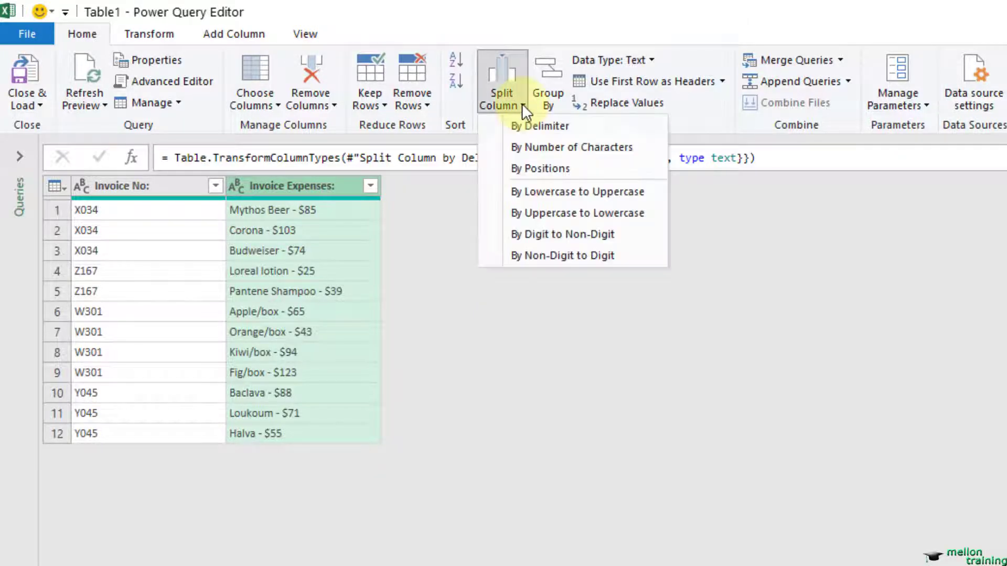
{"action": "left_click", "coordinate": [602, 126]}
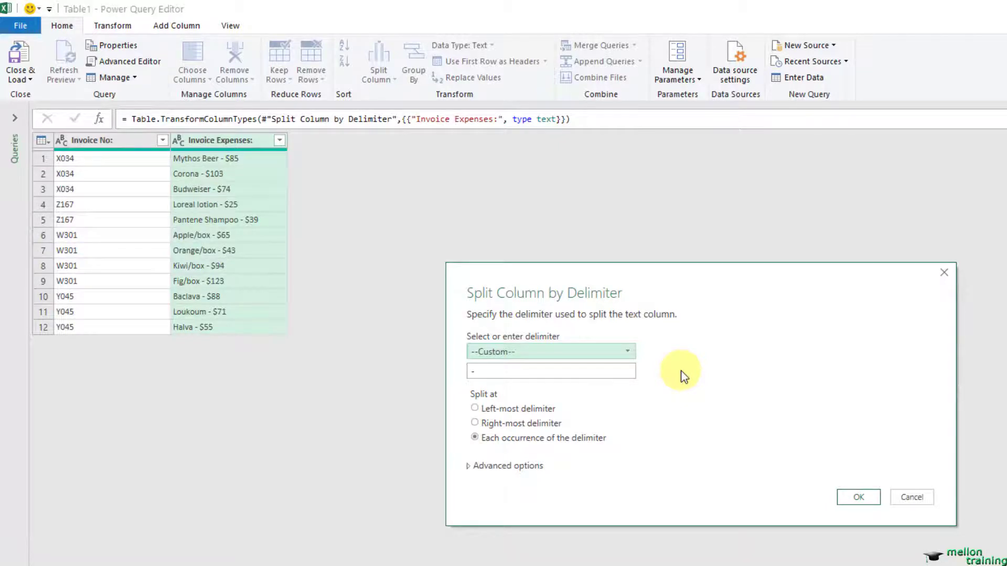
{"action": "left_click", "coordinate": [859, 499]}
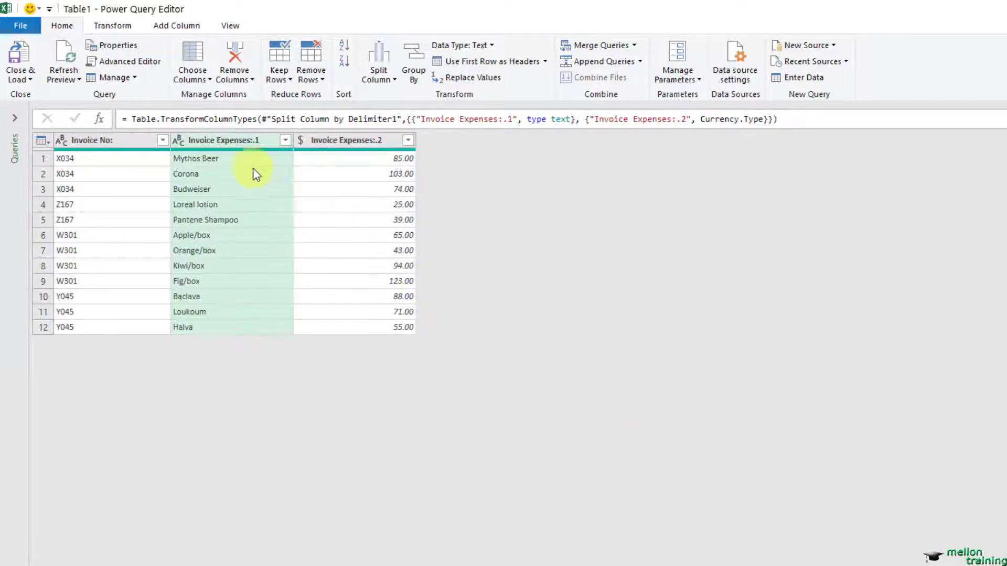
- Remove the Invoice Expenses:.1 item-name column and select the Invoice No: column
{"action": "right_click", "coordinate": [228, 149]}
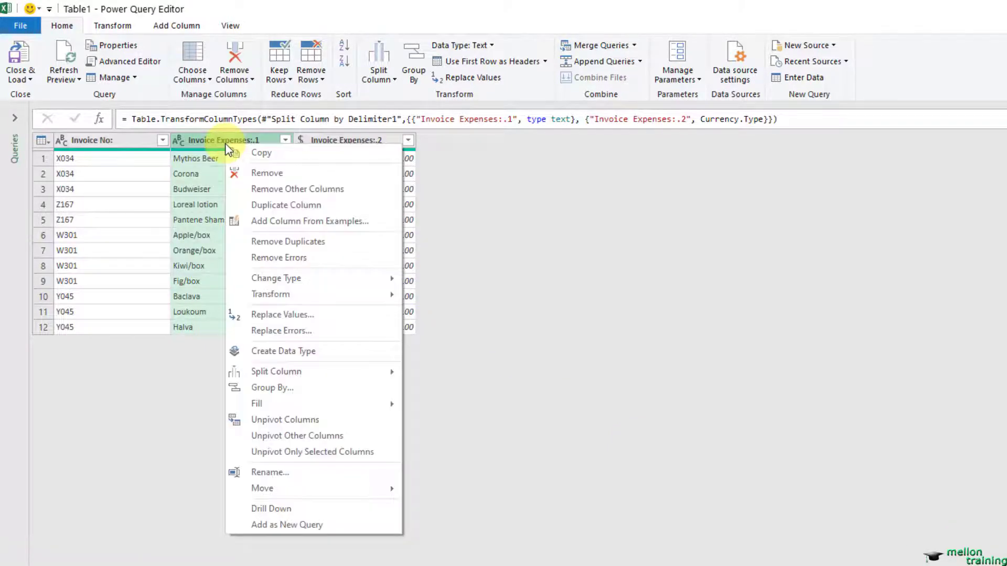
{"action": "left_click", "coordinate": [353, 175]}
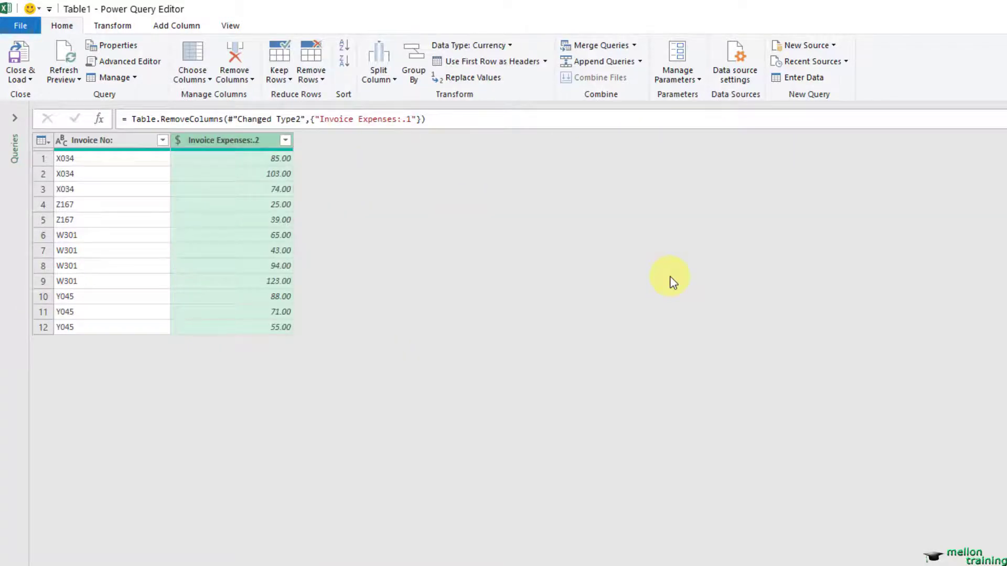
{"action": "left_click", "coordinate": [123, 140]}
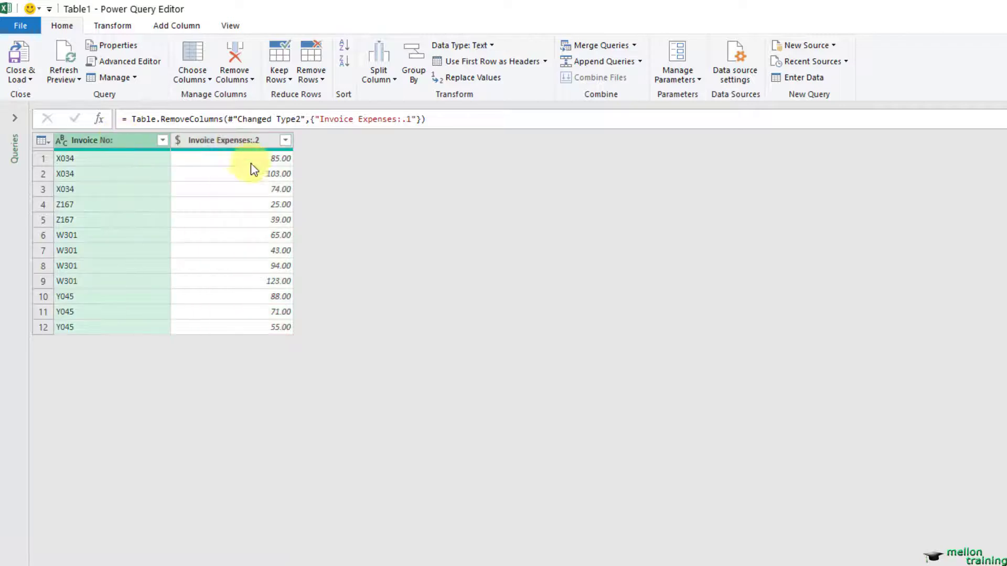
- Group by Invoice No: into a TotalExpense column that sums Invoice Expenses:.2
{"action": "left_click", "coordinate": [414, 79]}
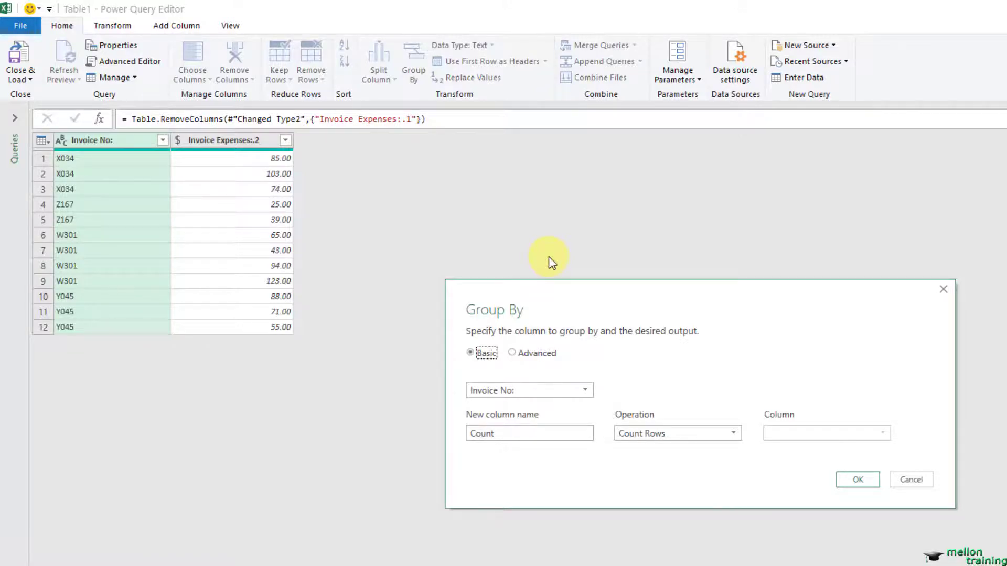
{"action": "left_click", "coordinate": [524, 434]}
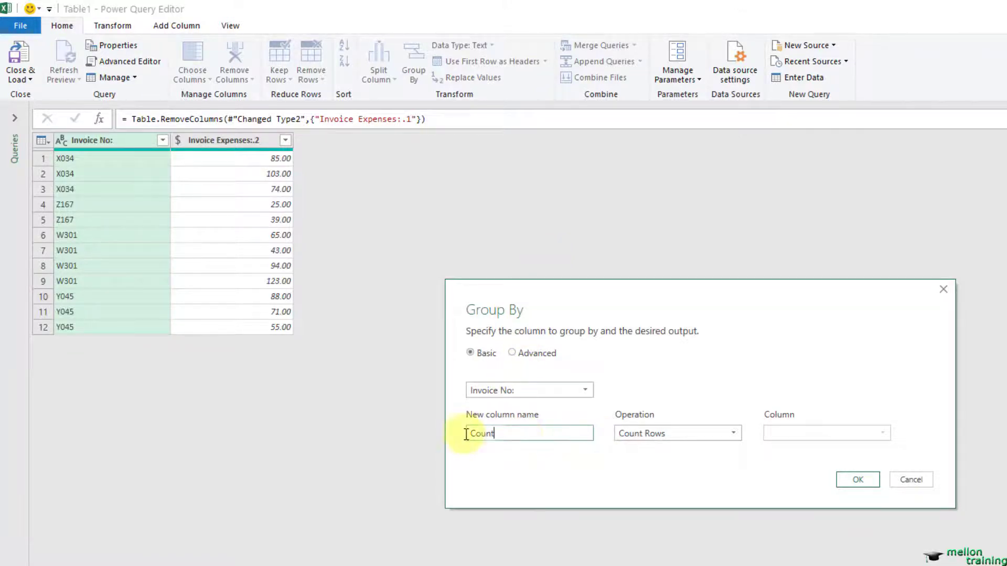
{"action": "left_click_drag", "start_coordinate": [466, 434], "coordinate": [542, 492]}
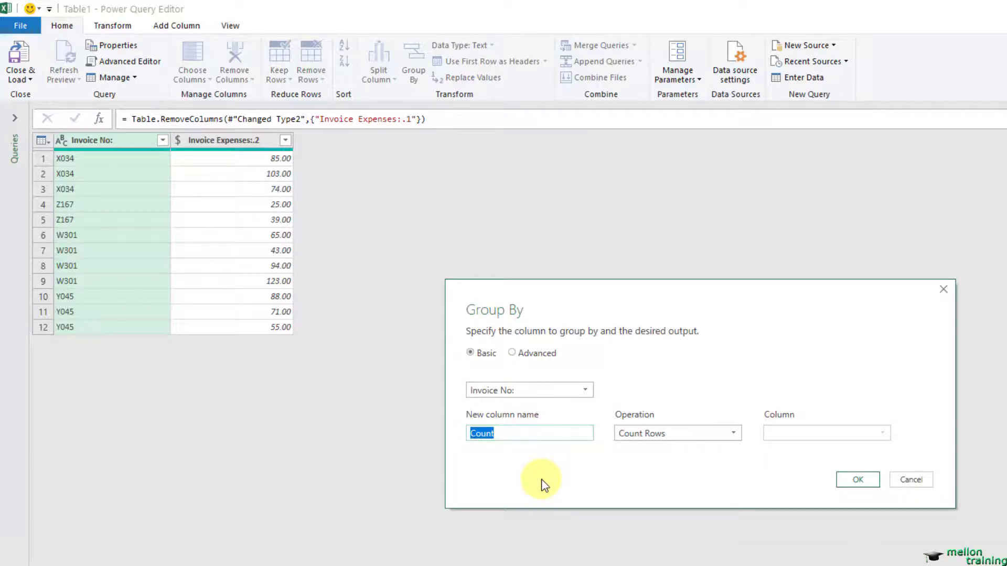
{"action": "type", "text": "TotalExpense"}
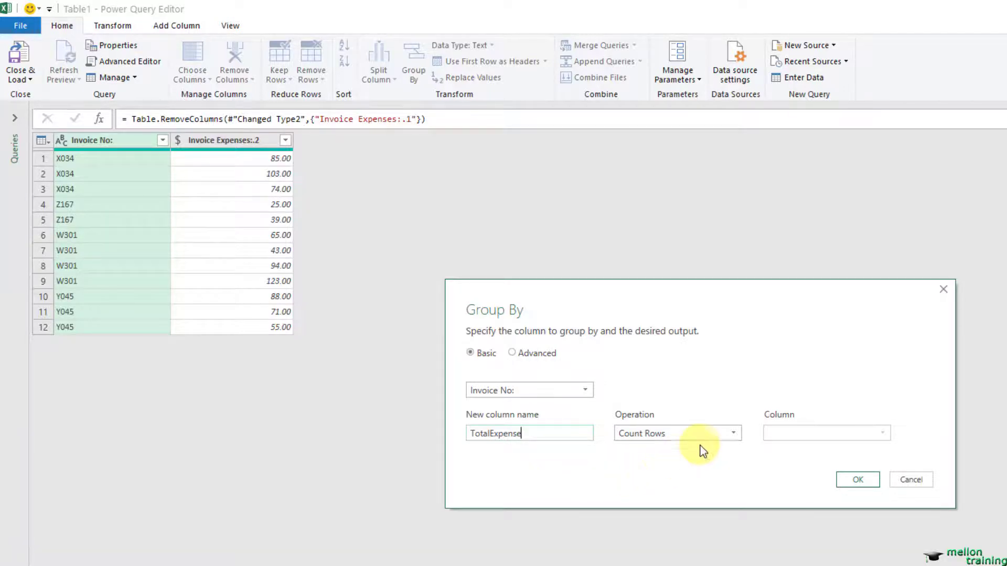
{"action": "left_click", "coordinate": [708, 434]}
{"action": "left_click", "coordinate": [662, 448]}
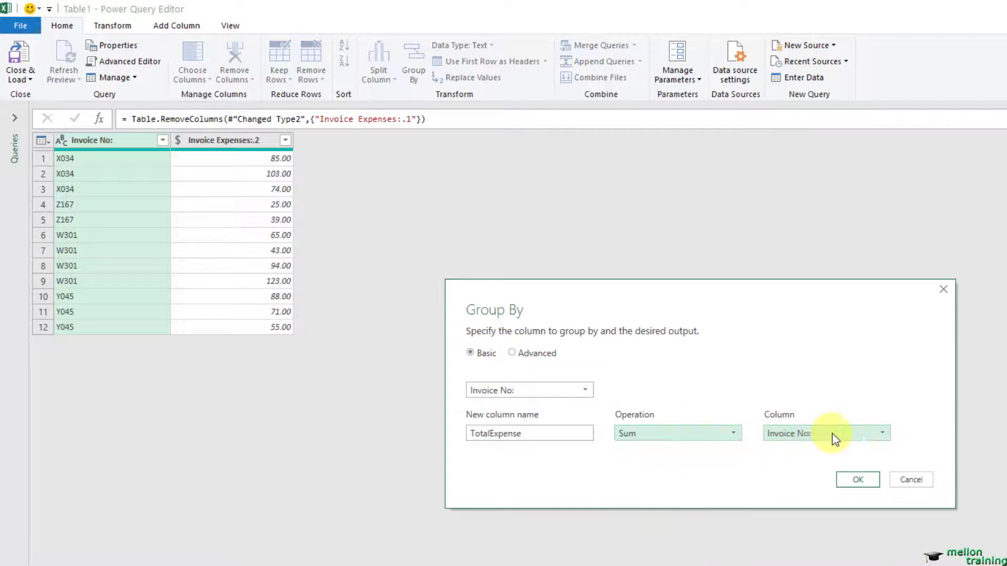
{"action": "left_click", "coordinate": [835, 439]}
{"action": "left_click", "coordinate": [792, 465]}
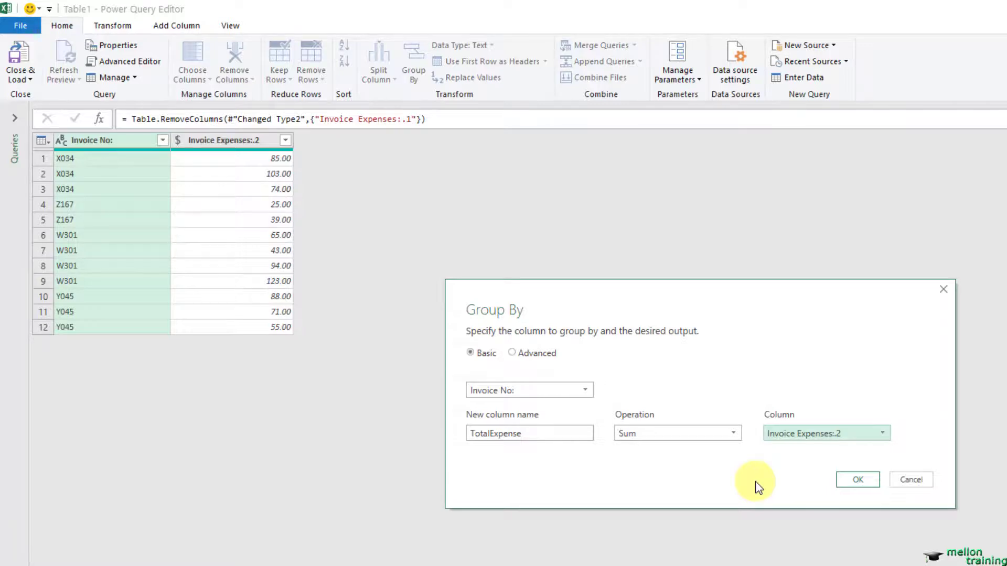
{"action": "left_click", "coordinate": [875, 482]}
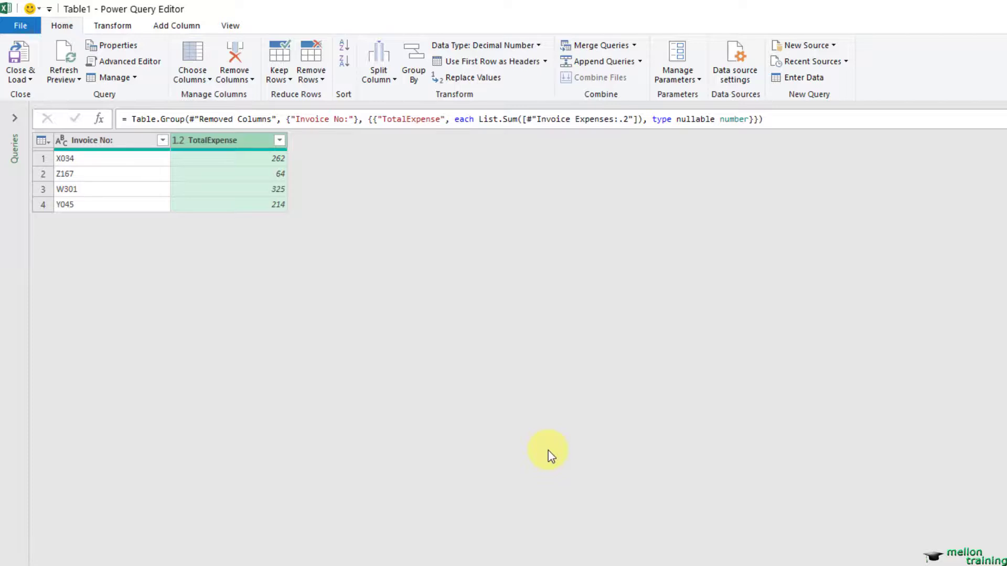
- Close & Load the grouped totals to a new Table1 sheet and inspect the loaded table
{"action": "left_click", "coordinate": [20, 62]}
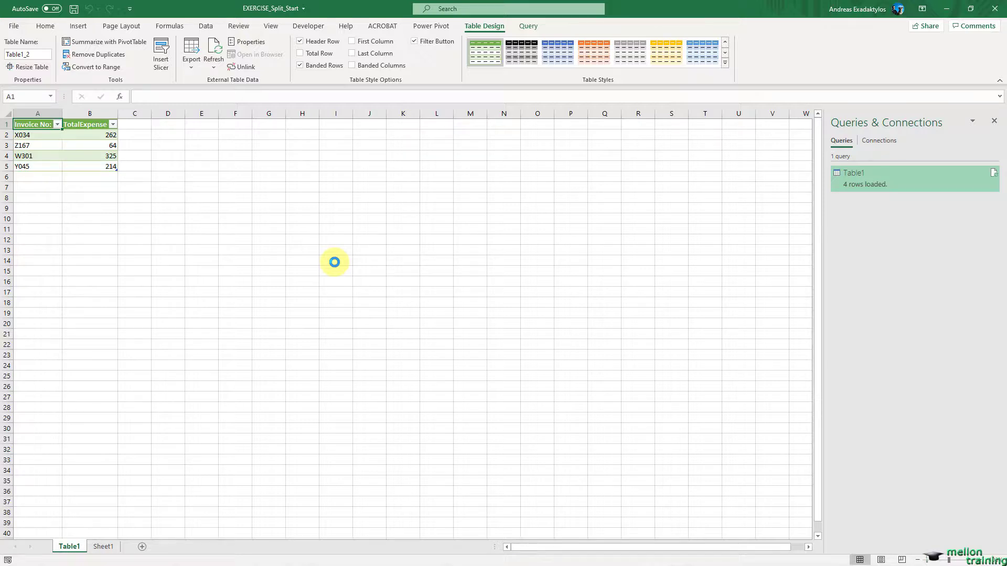
{"action": "right_click", "coordinate": [924, 179]}
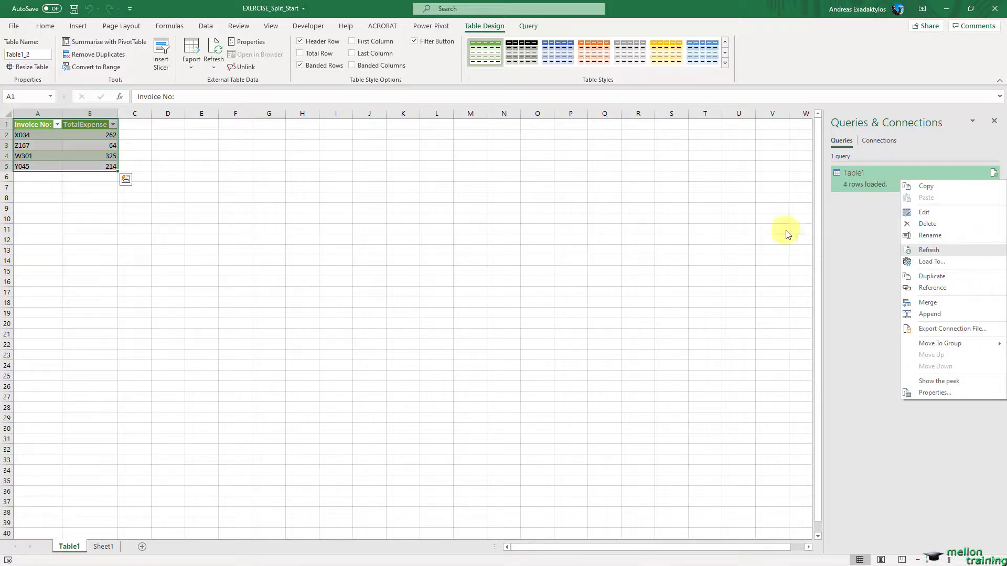
{"action": "left_click", "coordinate": [260, 159]}
{"action": "left_click", "coordinate": [103, 147]}
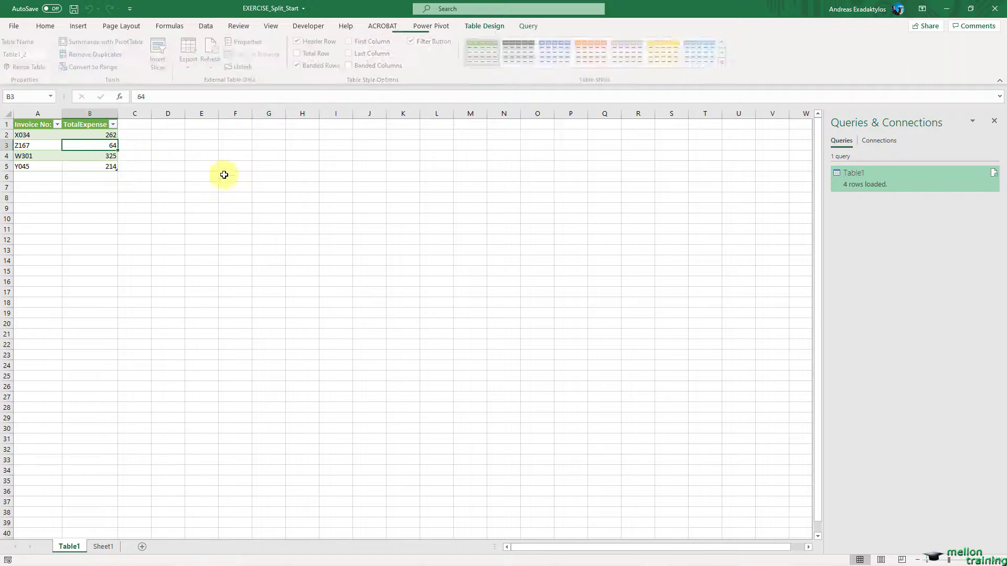
{"action": "left_click", "coordinate": [238, 179]}
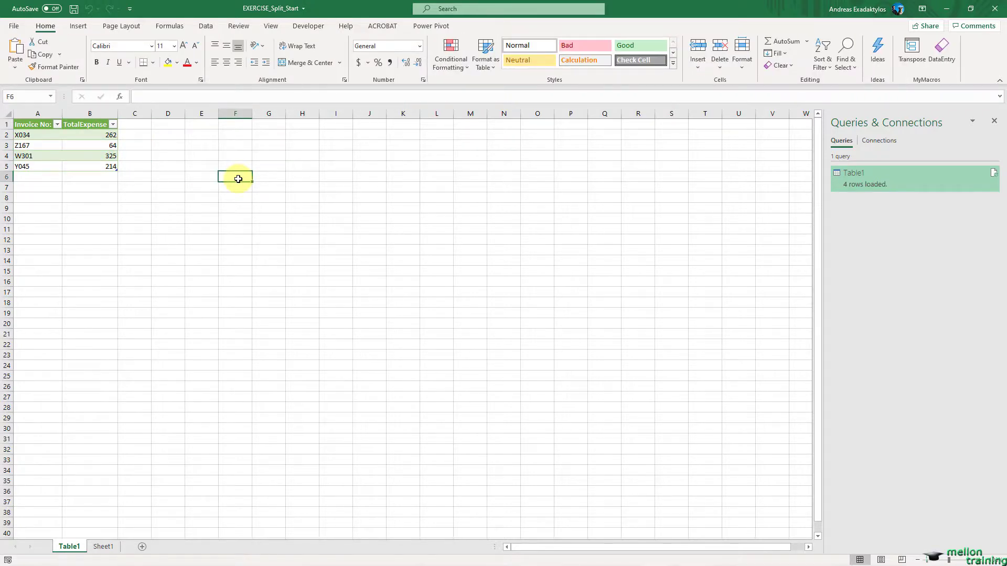